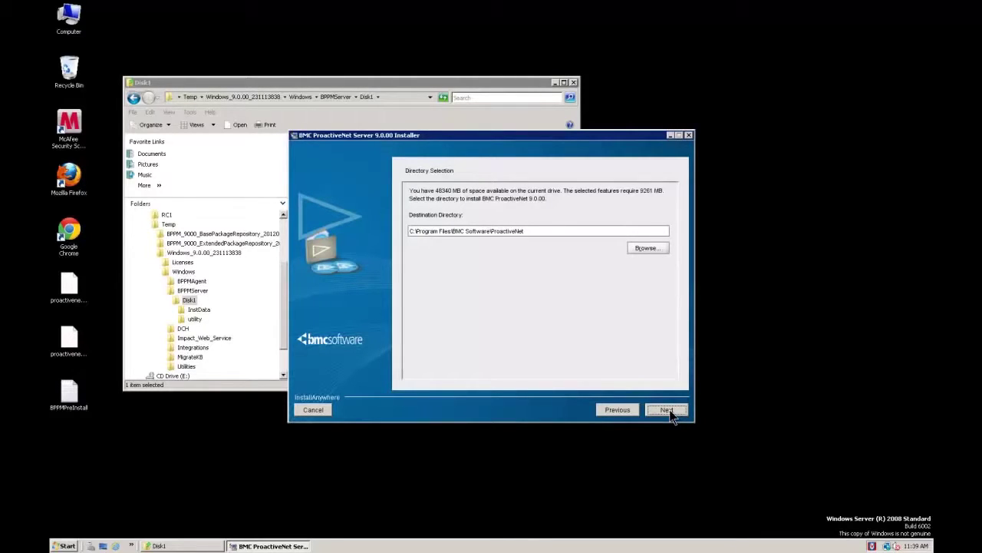
- Move on from Directory Selection to the Configuration Tasks page, keeping the embedded Sybase ASA 11 default
{"action": "left_click", "coordinate": [666, 411]}
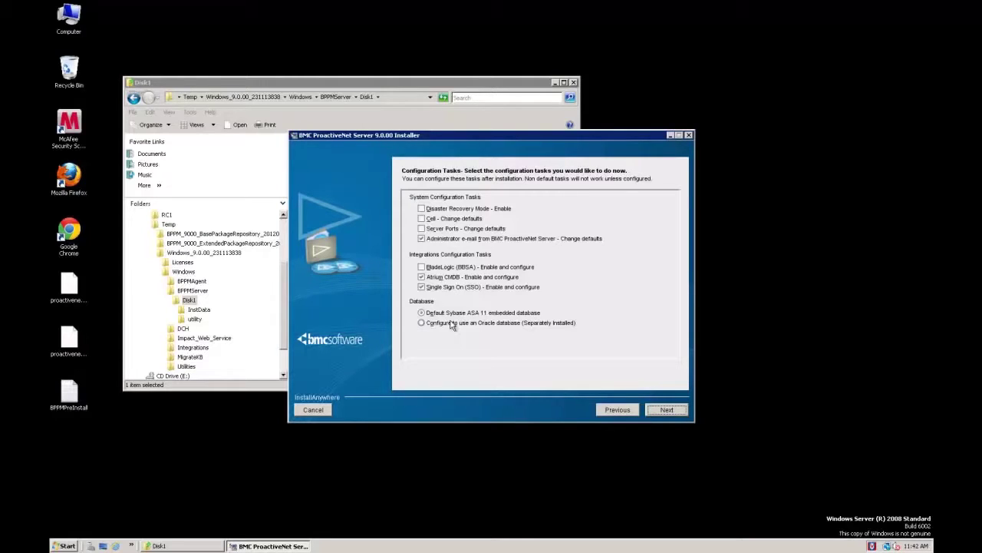
- Untick the Administrator e-mail, Atrium CMDB and Single Sign On tasks, then continue to Confirm Defaults
{"action": "left_click", "coordinate": [422, 239]}
{"action": "left_click", "coordinate": [421, 276]}
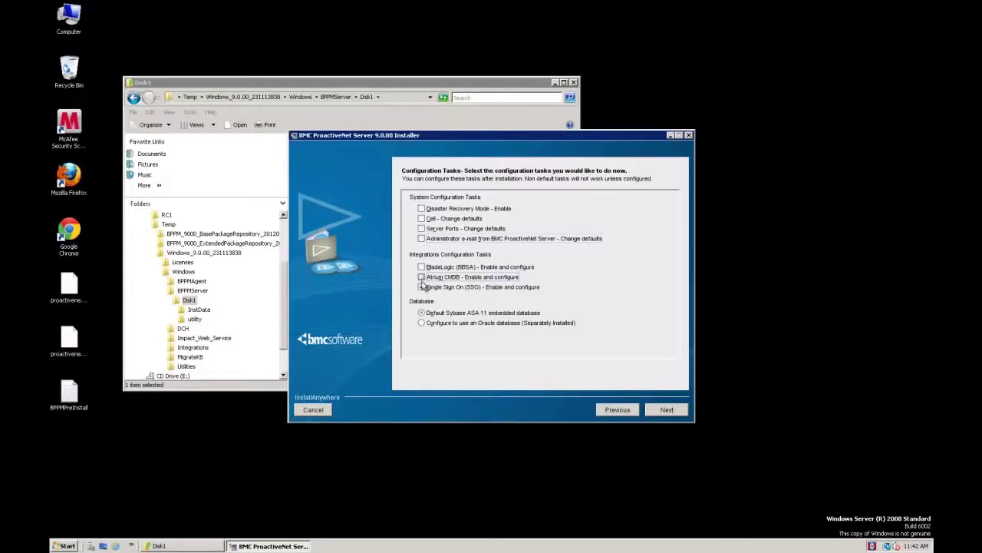
{"action": "left_click", "coordinate": [422, 287]}
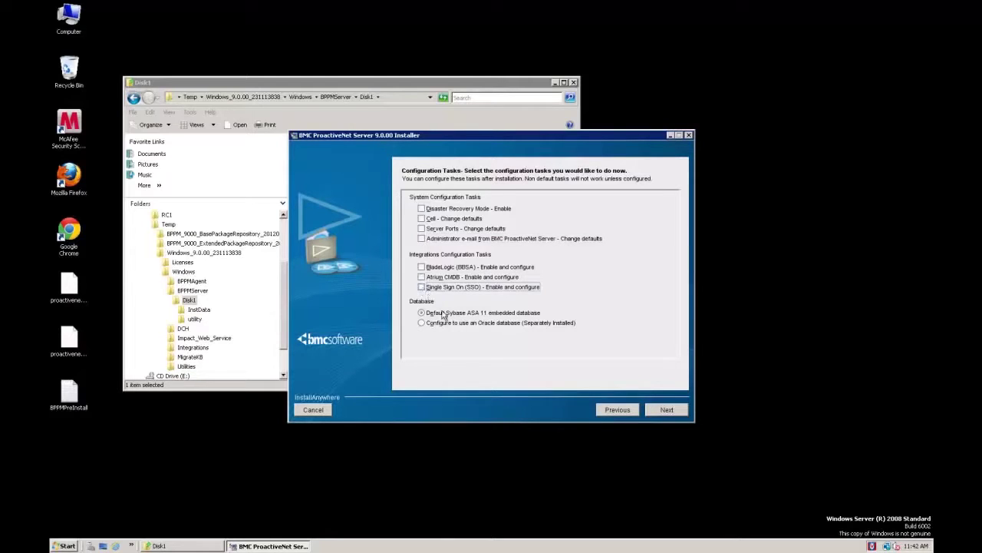
{"action": "left_click", "coordinate": [681, 411]}
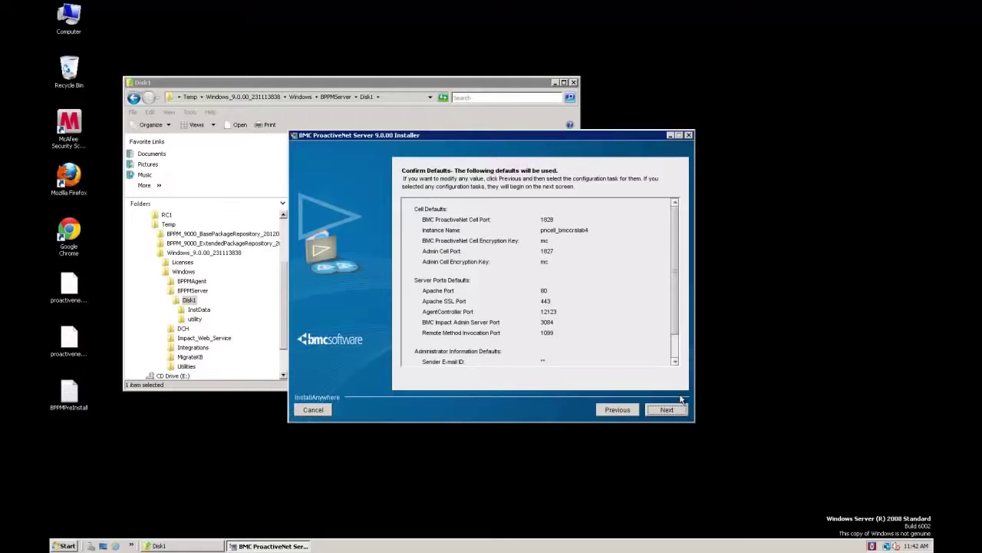
- Review the listed cell and server port defaults and accept them
{"action": "scroll", "coordinate": [678, 343], "scroll_direction": "down", "scroll_amount": 1}
{"action": "scroll", "coordinate": [680, 349], "scroll_direction": "down", "scroll_amount": 2}
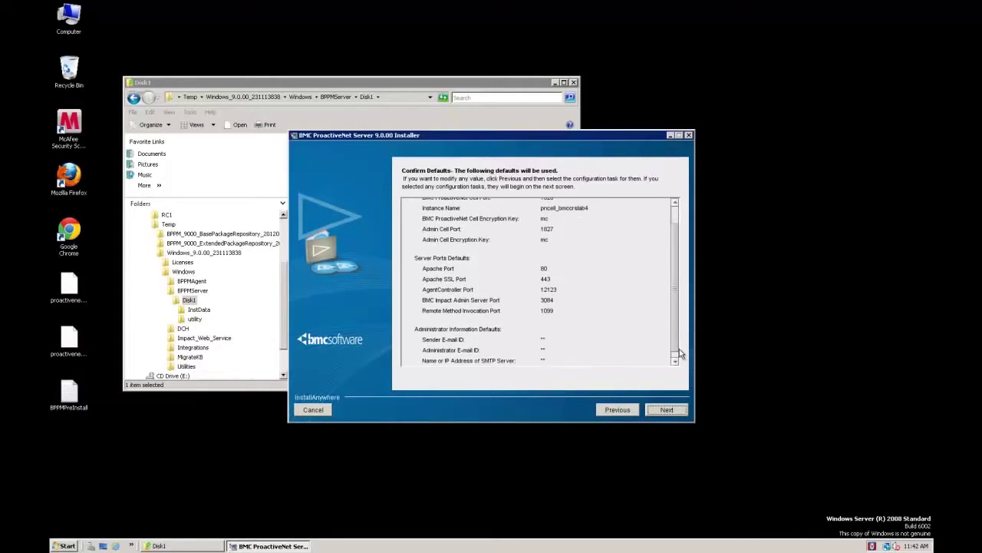
{"action": "left_click", "coordinate": [667, 411]}
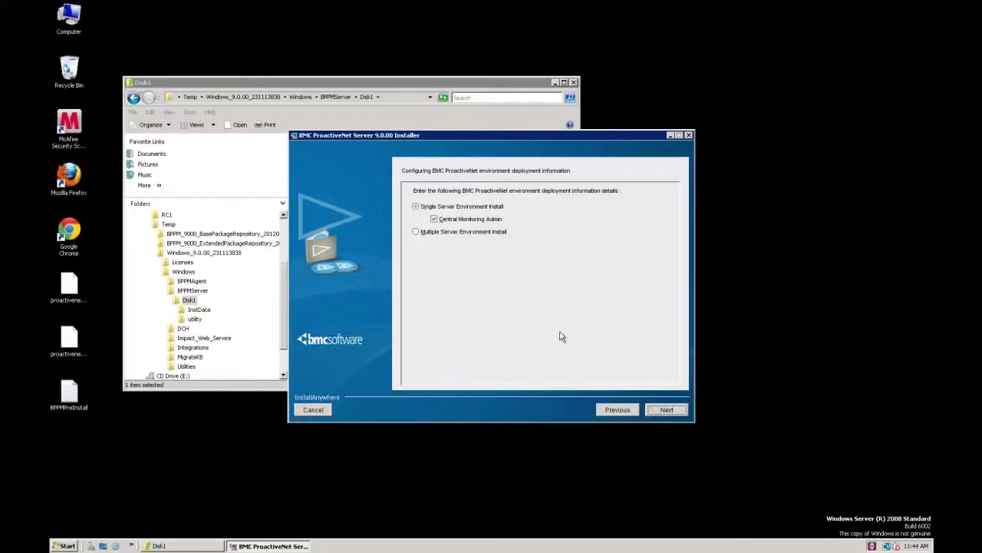
- Choose Multiple Server Environment Install with this machine as the BMC ProactiveNet Central Server
{"action": "left_click", "coordinate": [416, 232]}
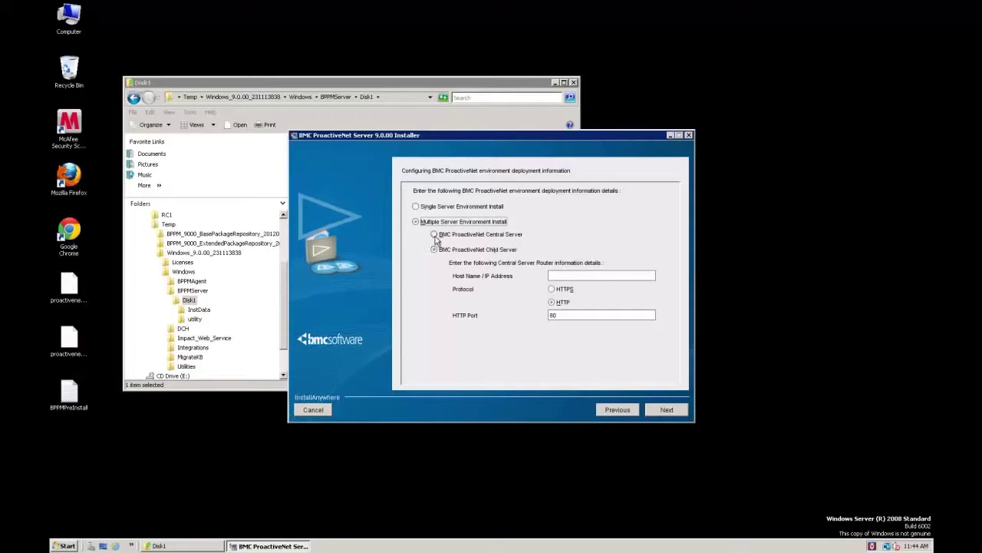
{"action": "left_click", "coordinate": [435, 235]}
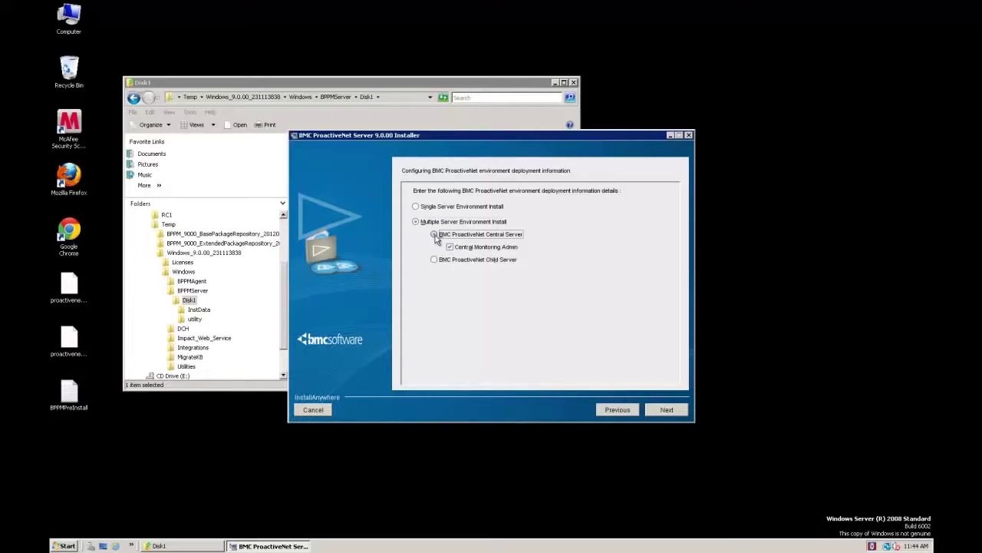
{"action": "left_click", "coordinate": [665, 411]}
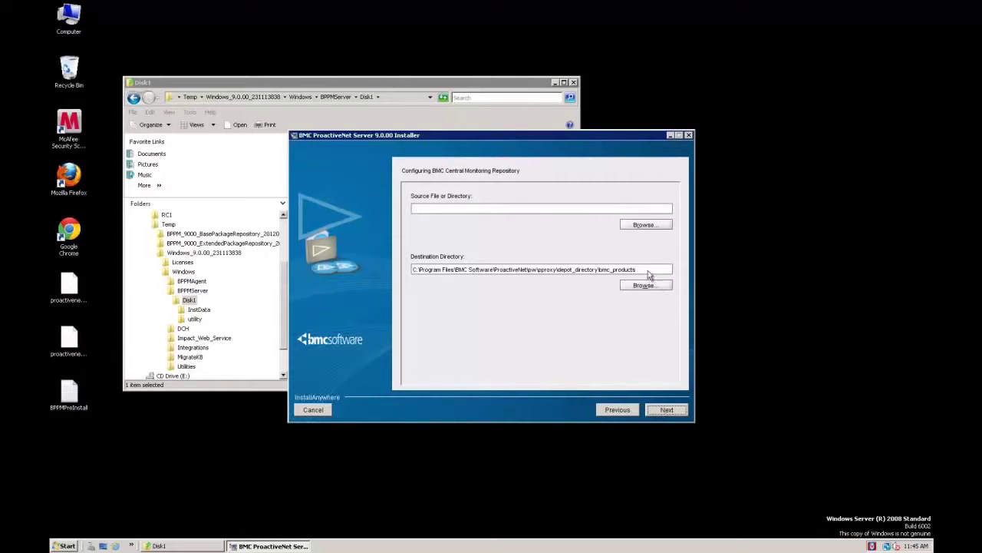
{"action": "left_click", "coordinate": [647, 224]}
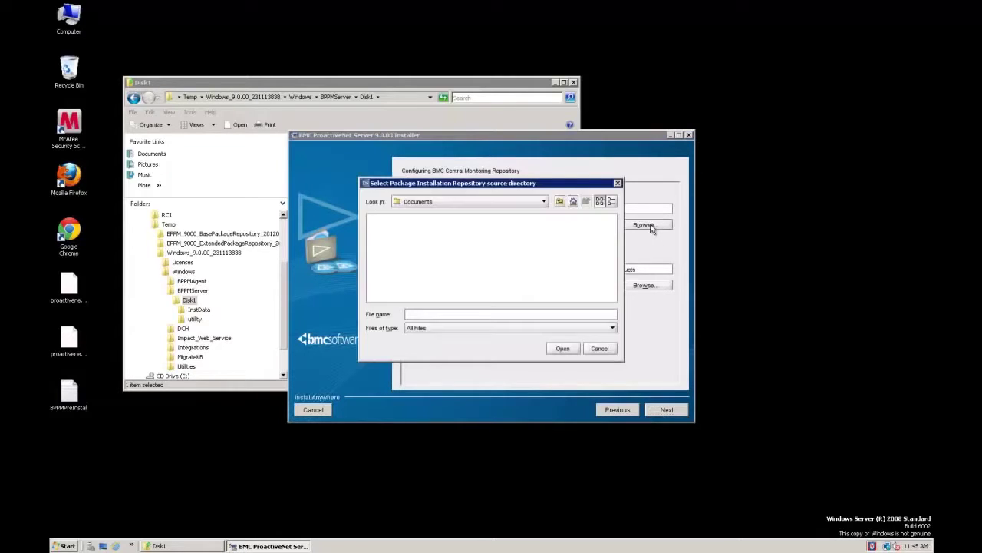
{"action": "left_click", "coordinate": [545, 201]}
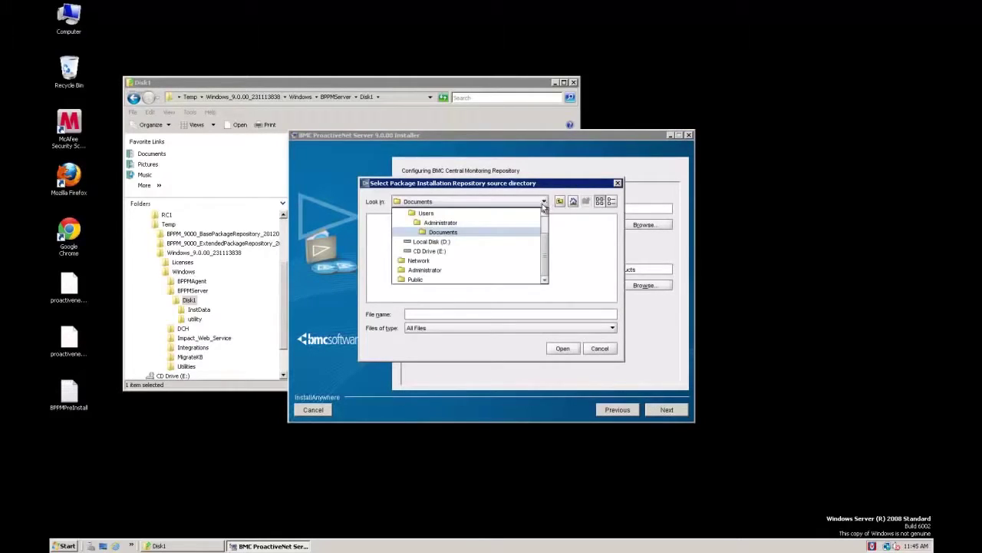
{"action": "left_click", "coordinate": [444, 242]}
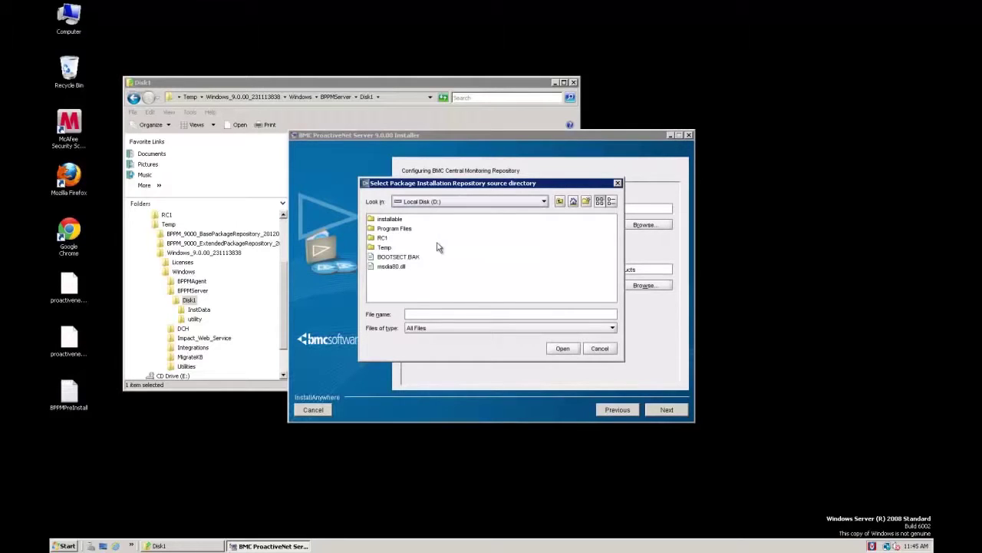
{"action": "double_click", "coordinate": [384, 248]}
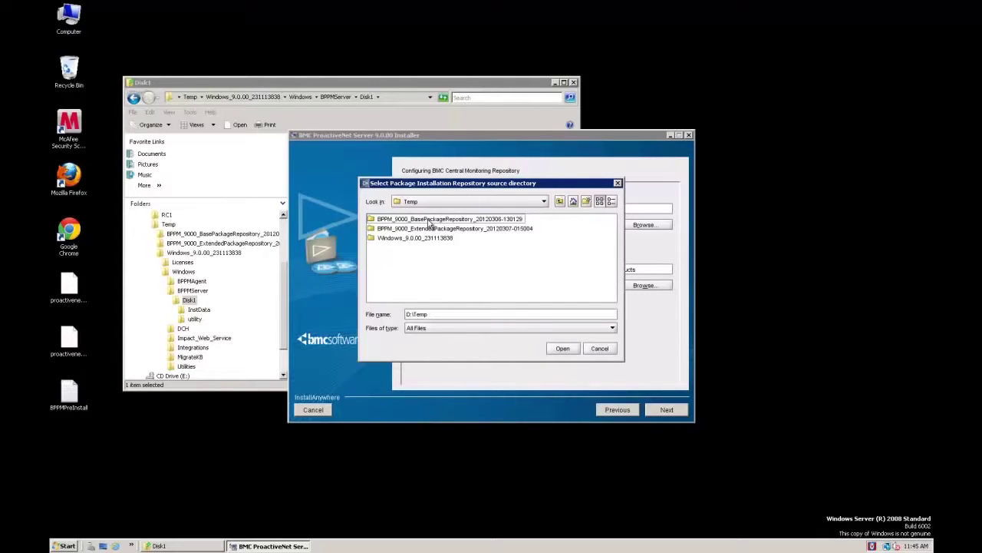
{"action": "double_click", "coordinate": [430, 219]}
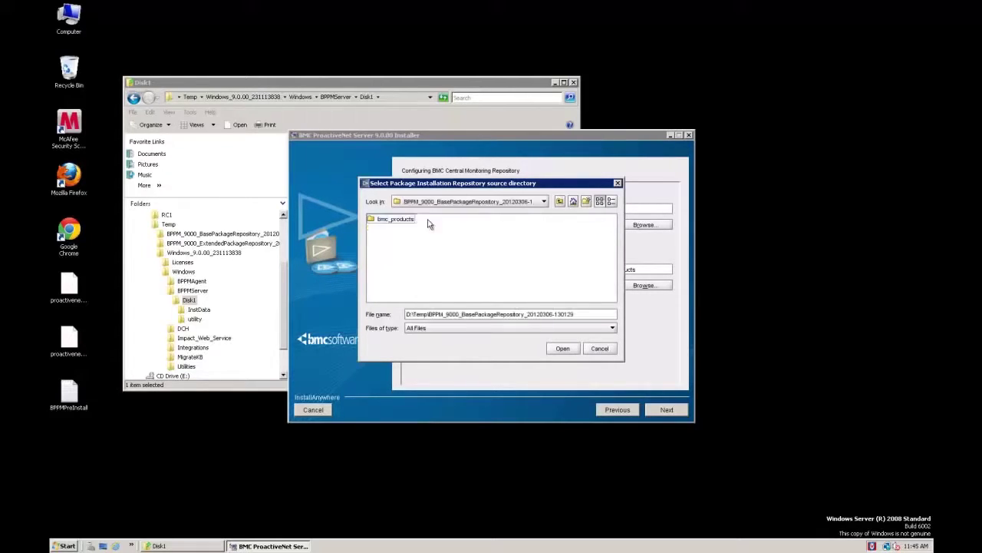
{"action": "double_click", "coordinate": [427, 220]}
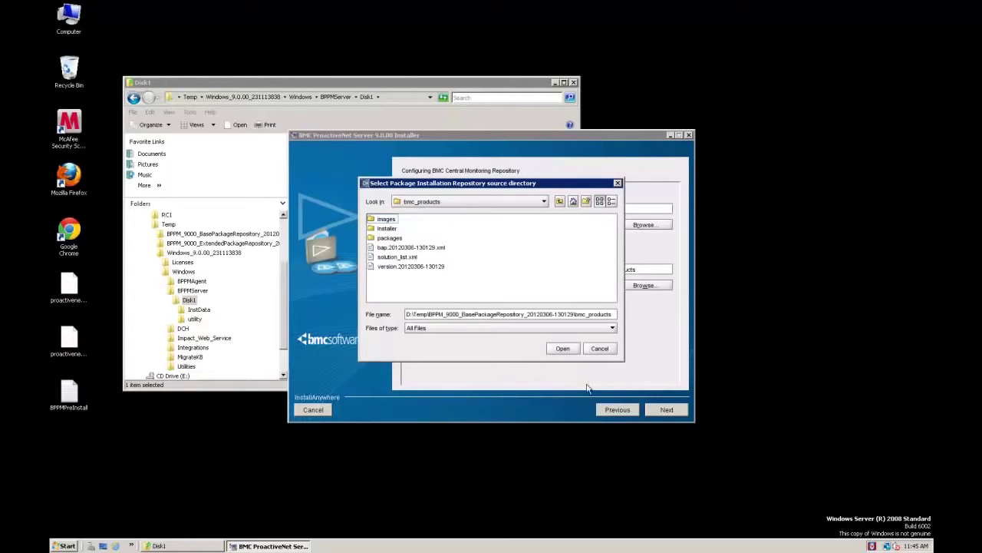
{"action": "left_click", "coordinate": [572, 350]}
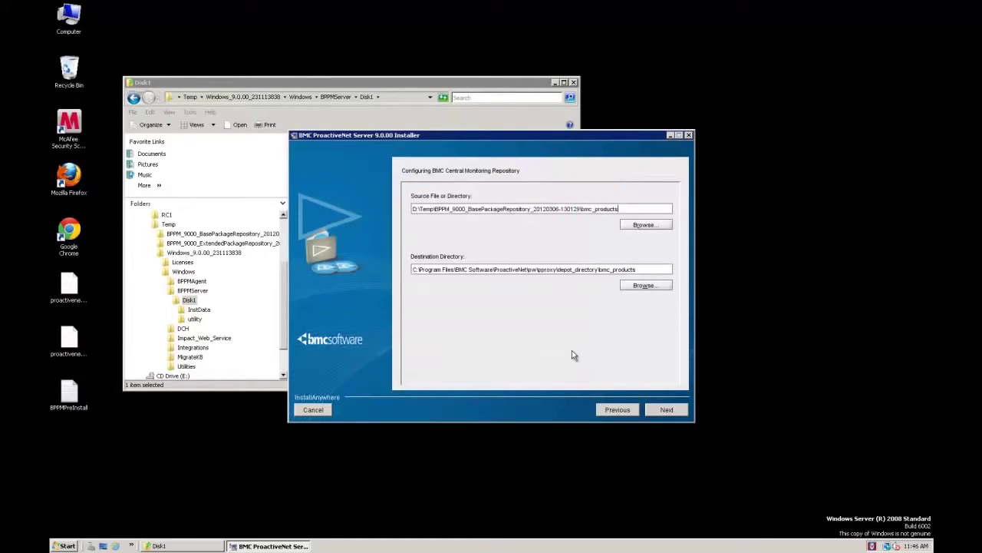
{"action": "left_click", "coordinate": [666, 412]}
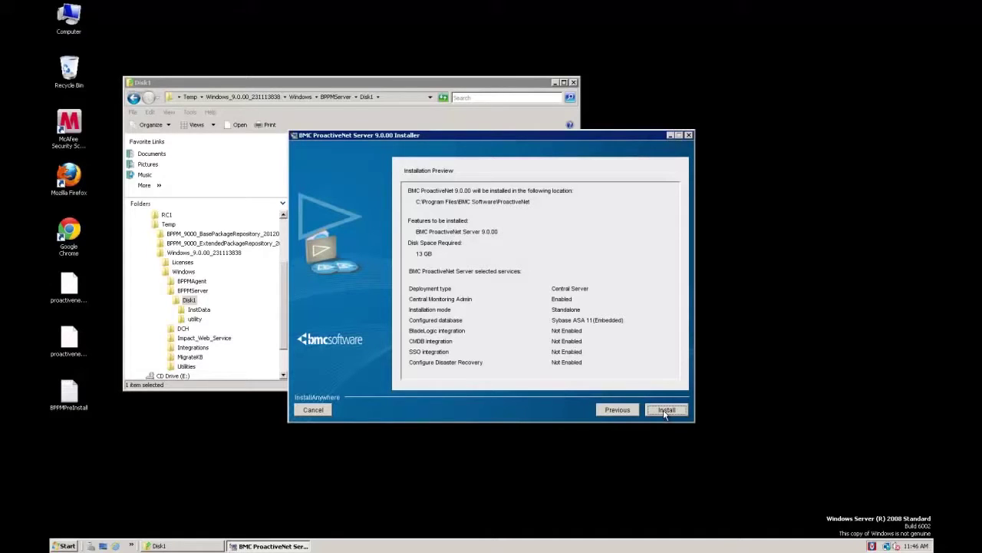
- Start installing the Central Server with Central Monitoring Admin (13 GB required)
{"action": "left_click", "coordinate": [665, 411]}
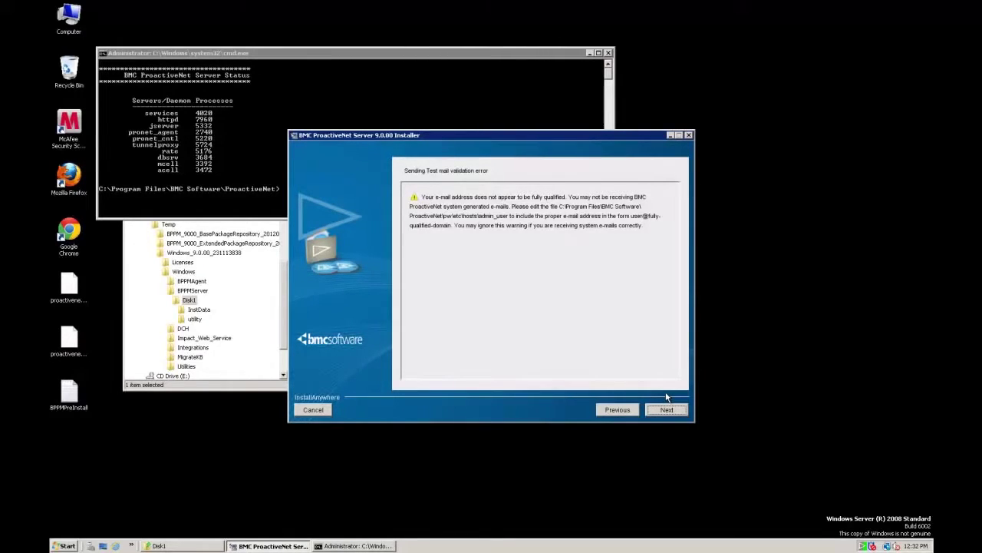
- Get past the test-mail warning and open bppm_server_install_log.txt from the Installation Summary
{"action": "left_click", "coordinate": [667, 409]}
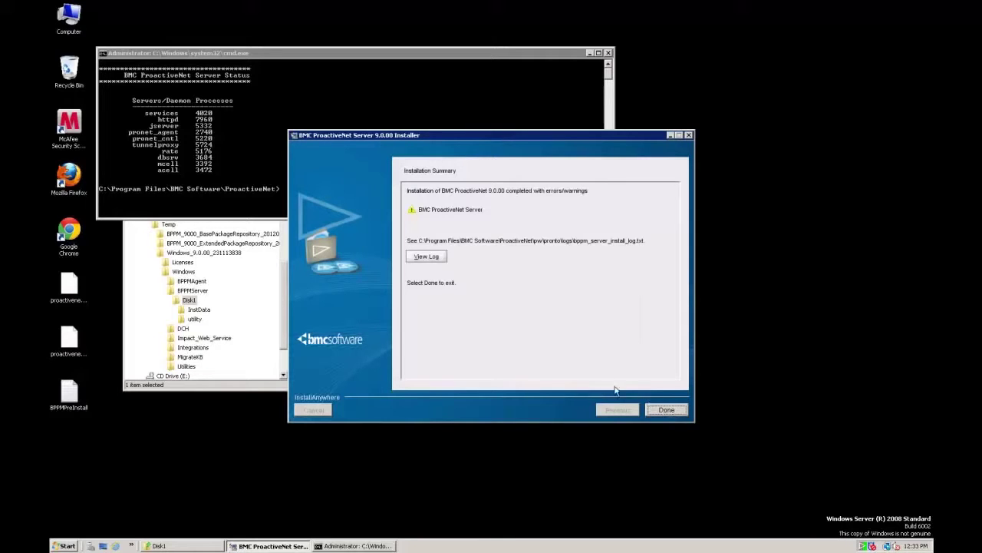
{"action": "left_click", "coordinate": [427, 257]}
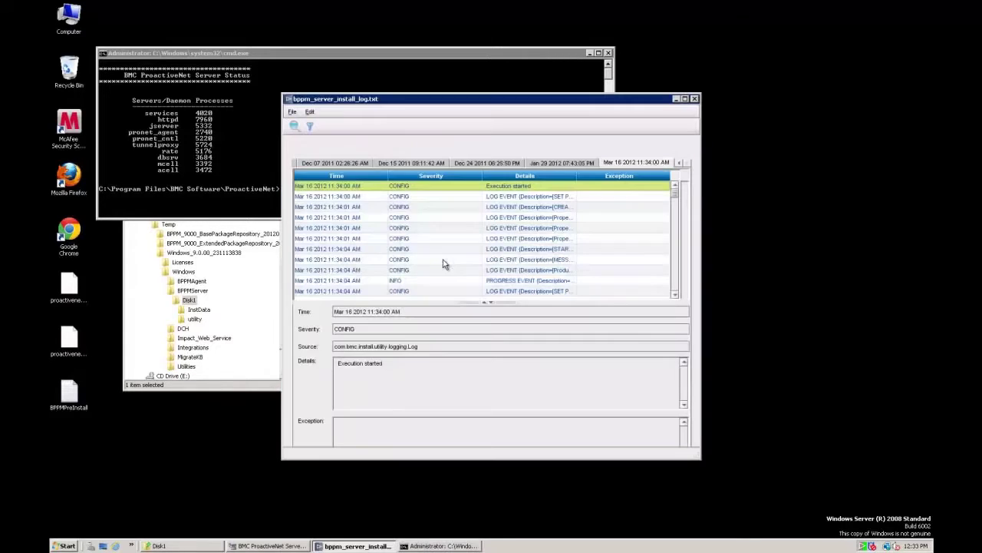
- Scroll to the end of the install log and close the log viewer
{"action": "left_click_drag", "start_coordinate": [675, 199], "coordinate": [667, 299]}
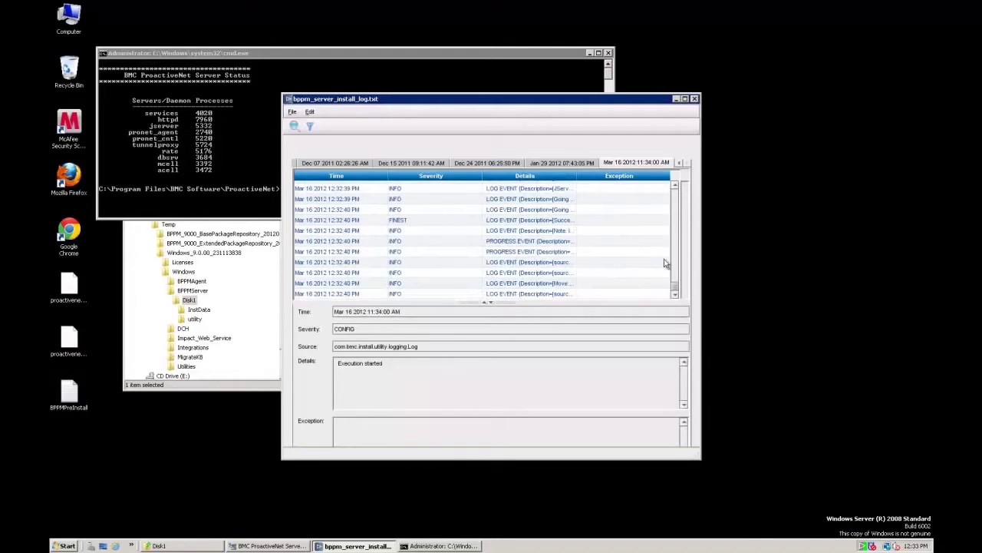
{"action": "left_click", "coordinate": [694, 99]}
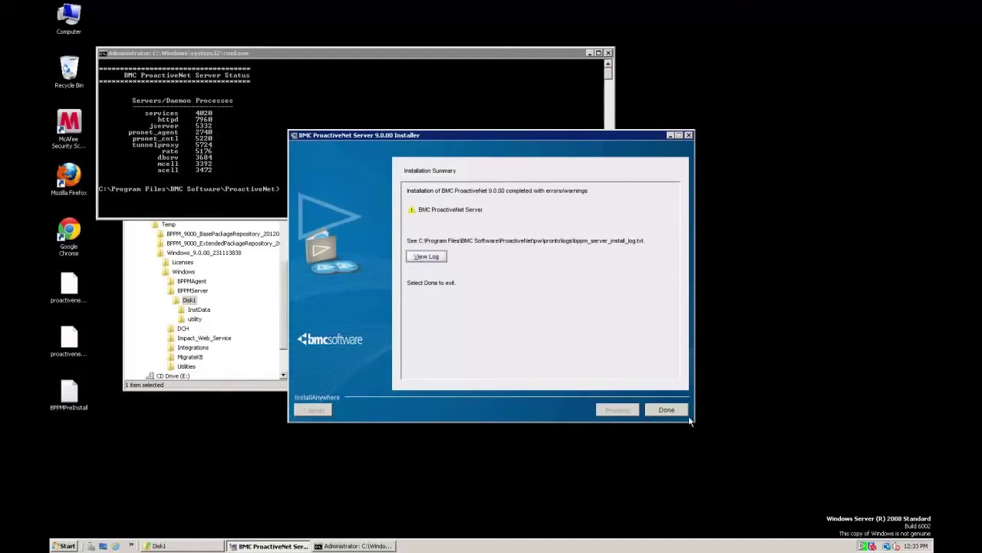
- Finish the installer, then close the command prompt and the Disk1 Explorer window
{"action": "left_click", "coordinate": [666, 410]}
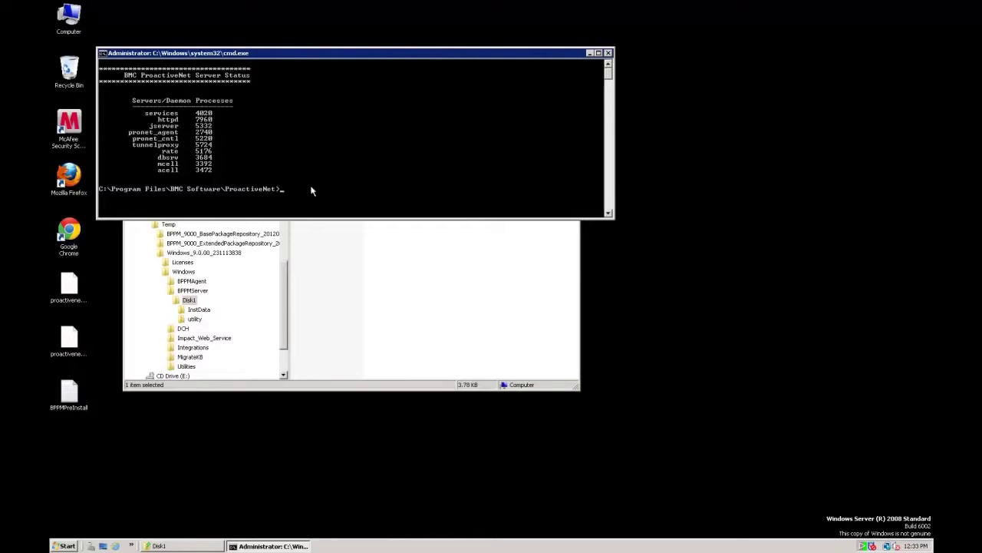
{"action": "left_click", "coordinate": [608, 53]}
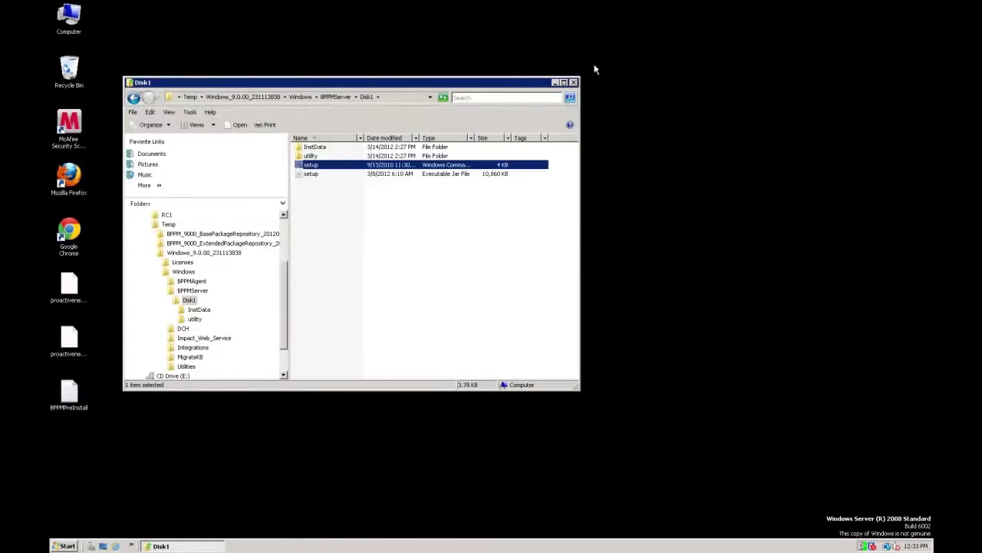
{"action": "left_click", "coordinate": [574, 83]}
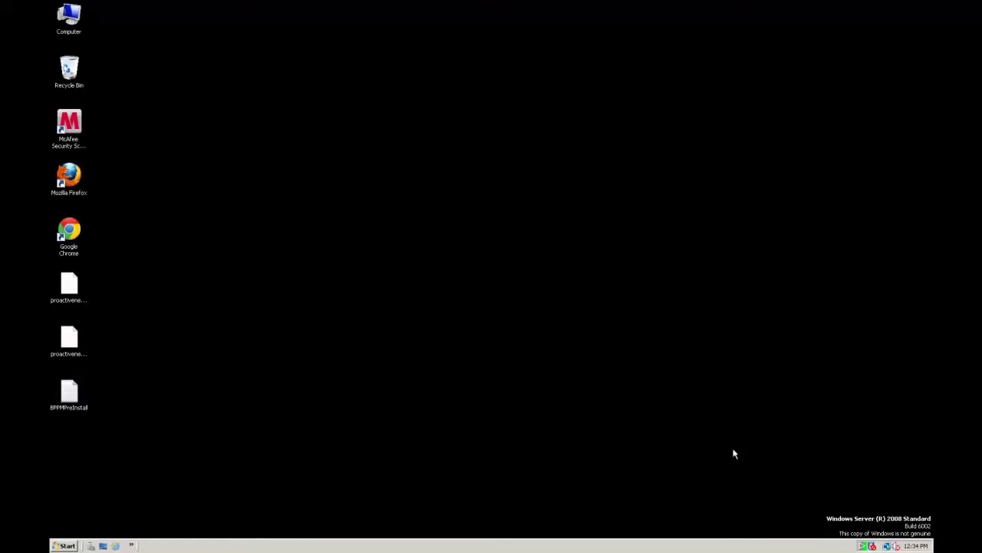
- Run 'pw system status' in the ProactiveNet Pw Commands console to confirm all processes are running
{"action": "right_click", "coordinate": [863, 546]}
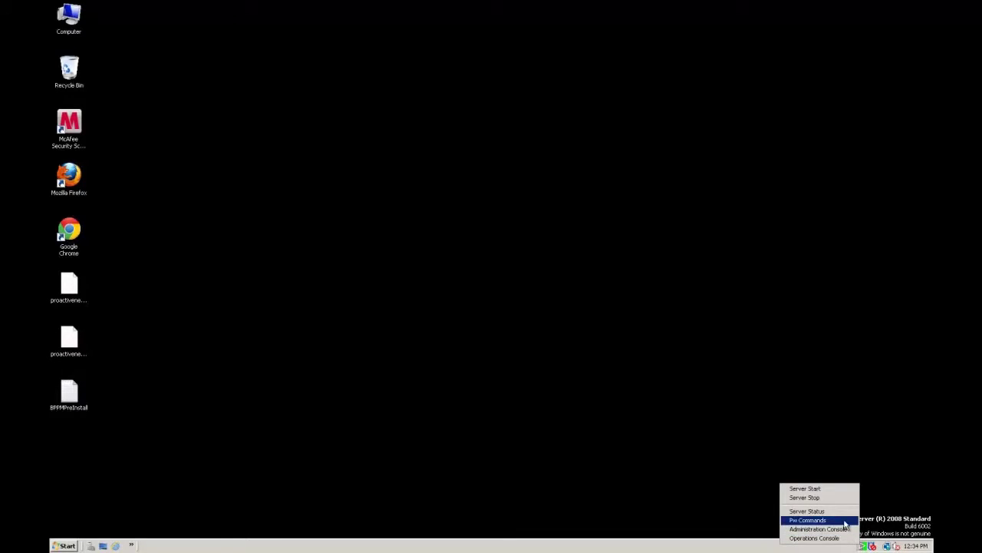
{"action": "left_click", "coordinate": [813, 519]}
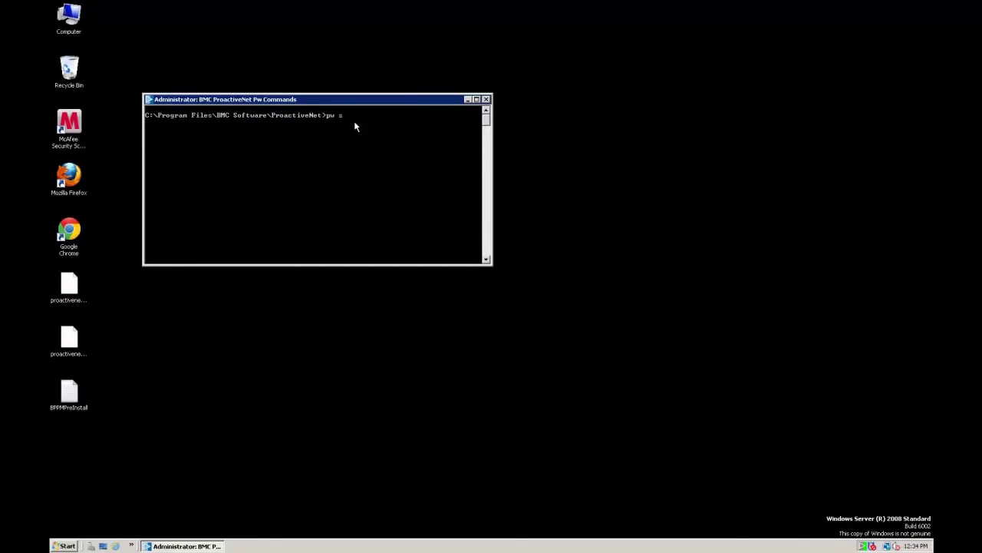
{"action": "type", "text": "pw system status"}
{"action": "key", "text": "Return"}
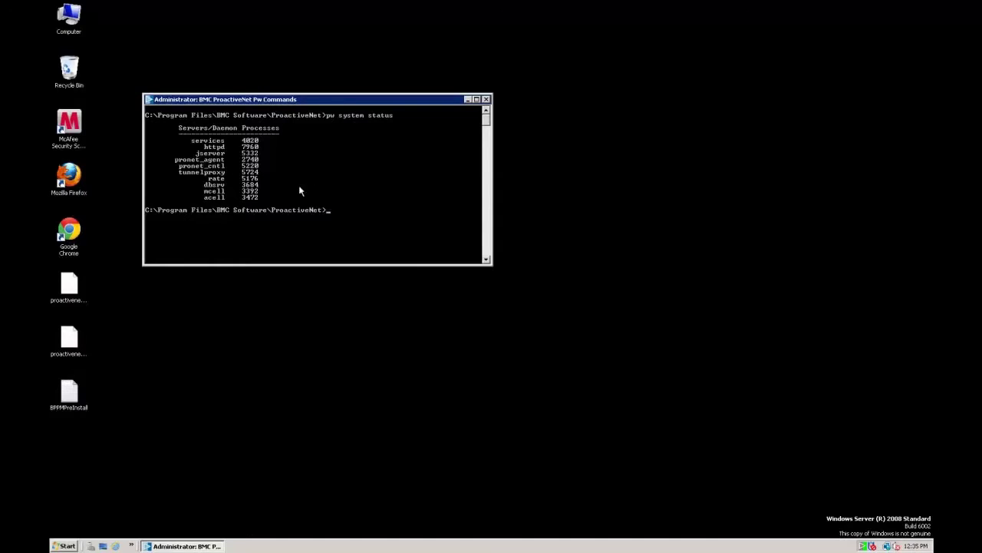
{"action": "right_click", "coordinate": [67, 545]}
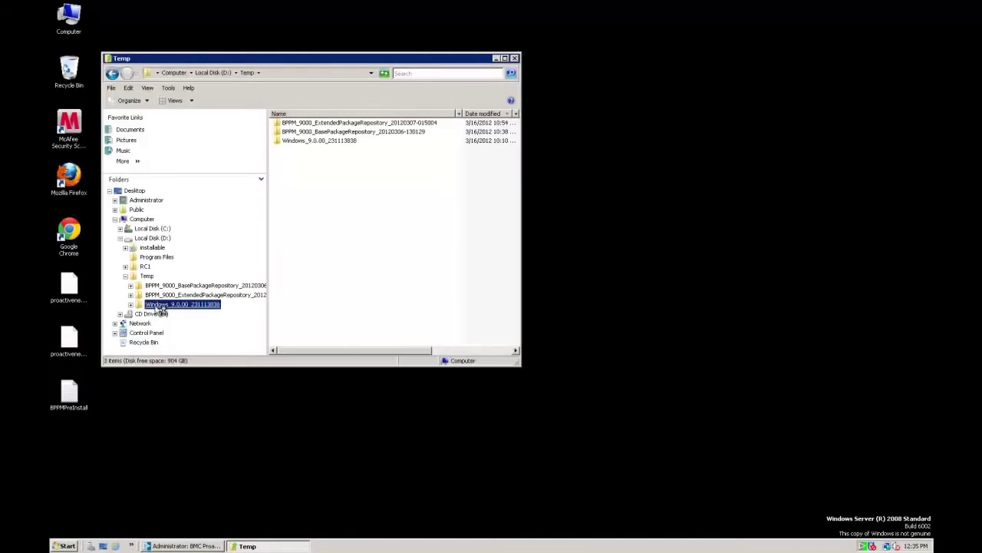
- Copy proactivenet.lic and proactivenet.sign into ProactiveNet's pw\licenses folder, then close Explorer
{"action": "right_click", "coordinate": [300, 128]}
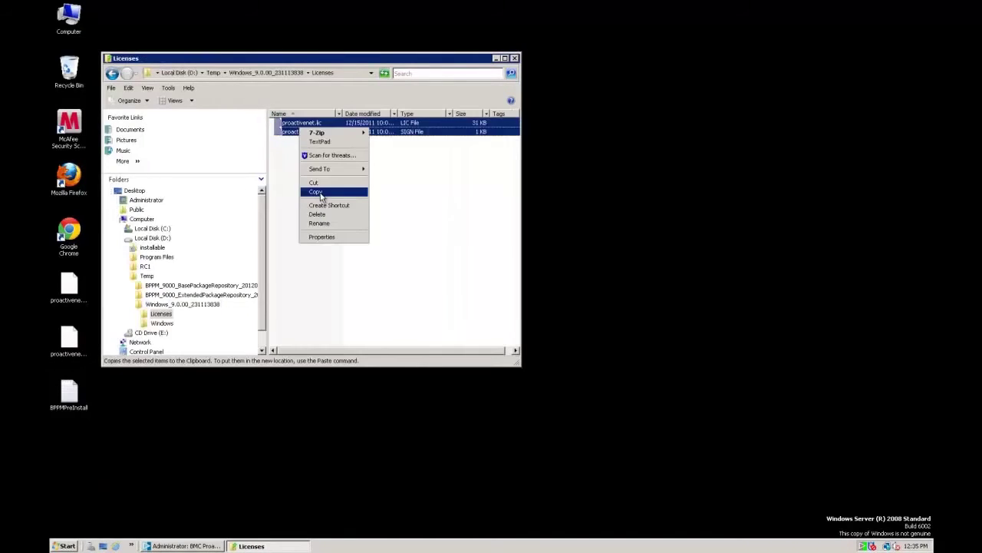
{"action": "left_click", "coordinate": [321, 192]}
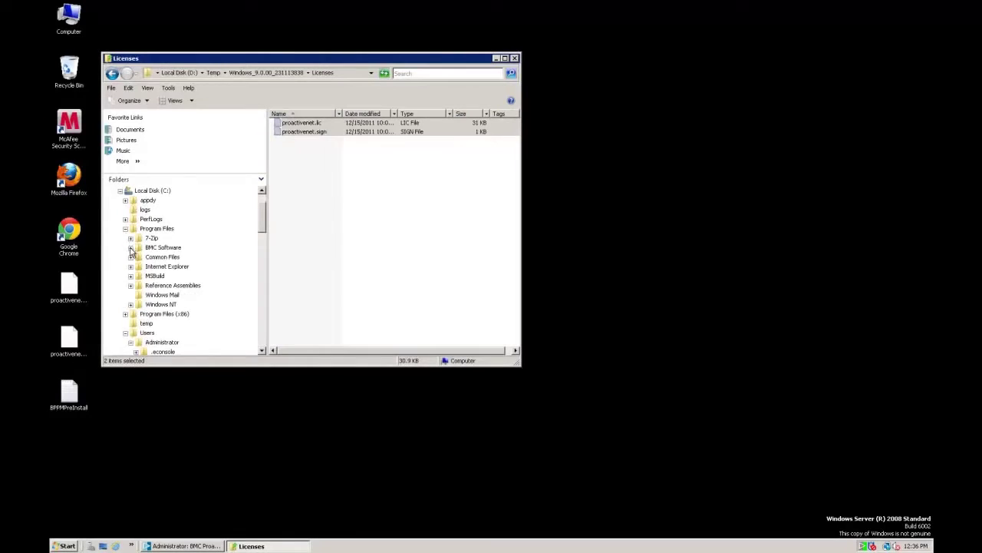
{"action": "left_click", "coordinate": [132, 248]}
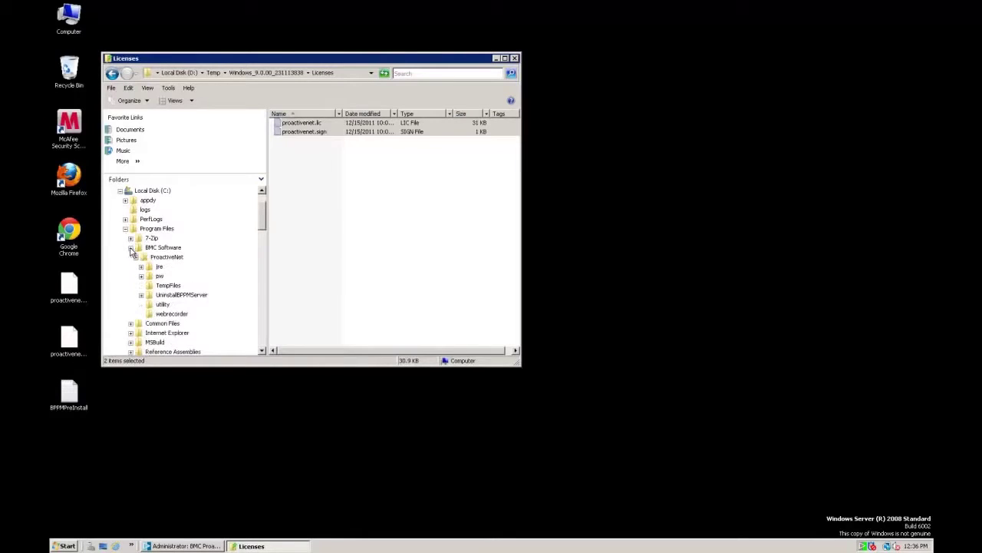
{"action": "left_click", "coordinate": [141, 276]}
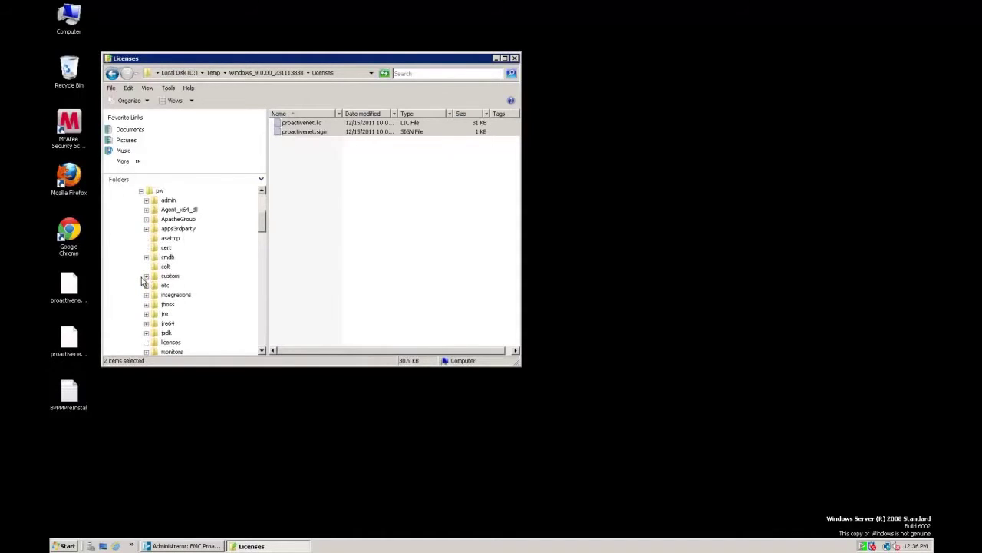
{"action": "left_click", "coordinate": [167, 342]}
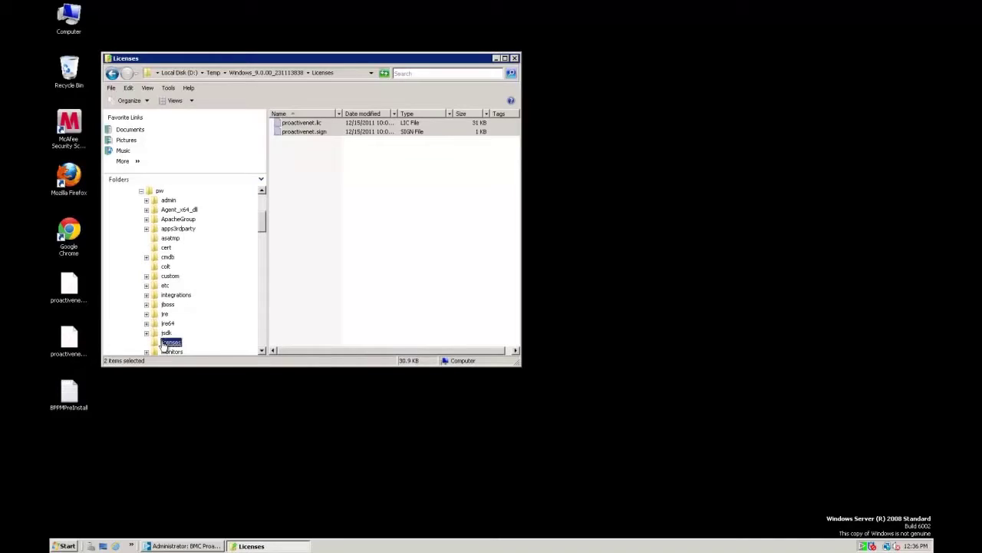
{"action": "right_click", "coordinate": [313, 191]}
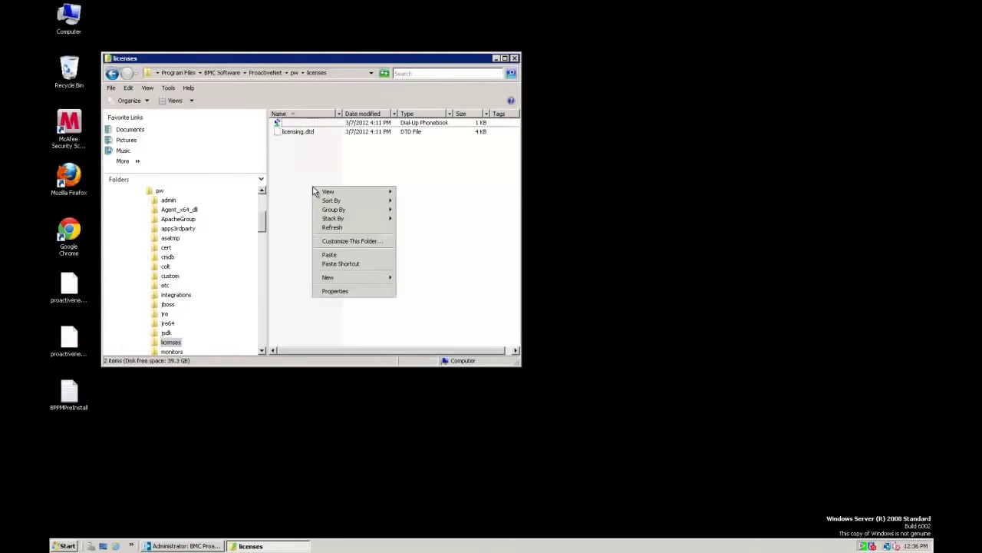
{"action": "left_click", "coordinate": [329, 254]}
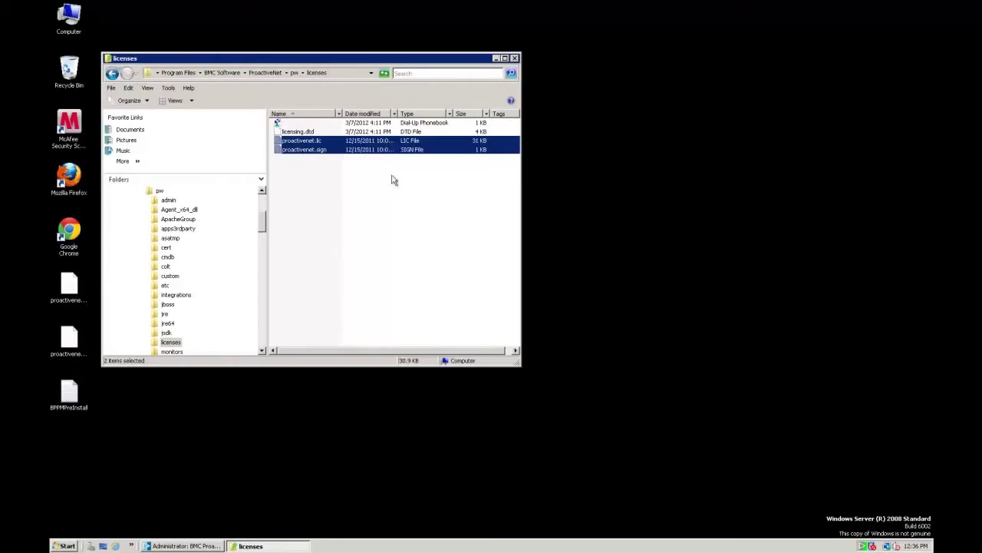
{"action": "left_click", "coordinate": [514, 58]}
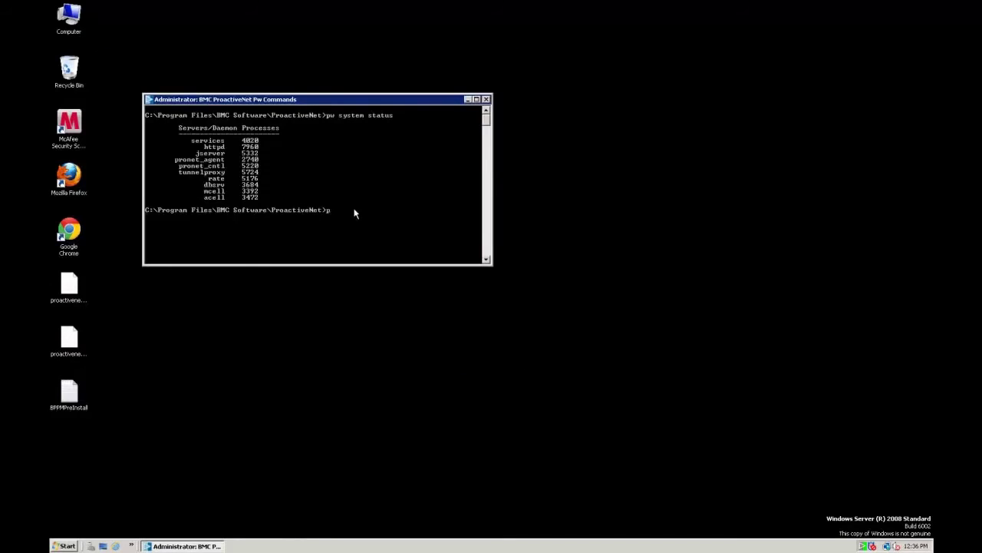
- Run 'pw lic update' and answer y to restart Jserver and Rate
{"action": "type", "text": "pw lic update"}
{"action": "key", "text": "Return"}
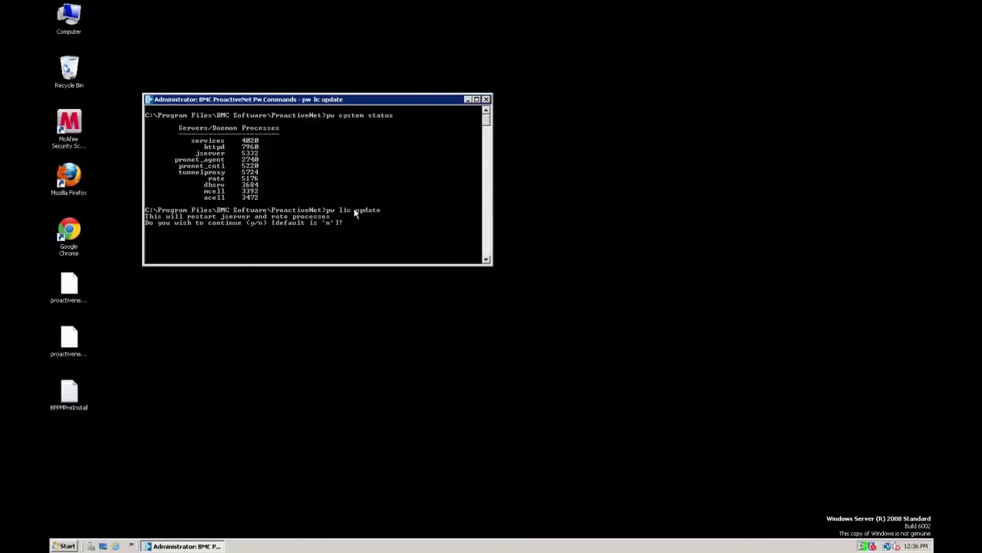
{"action": "type", "text": "y"}
{"action": "key", "text": "Return"}
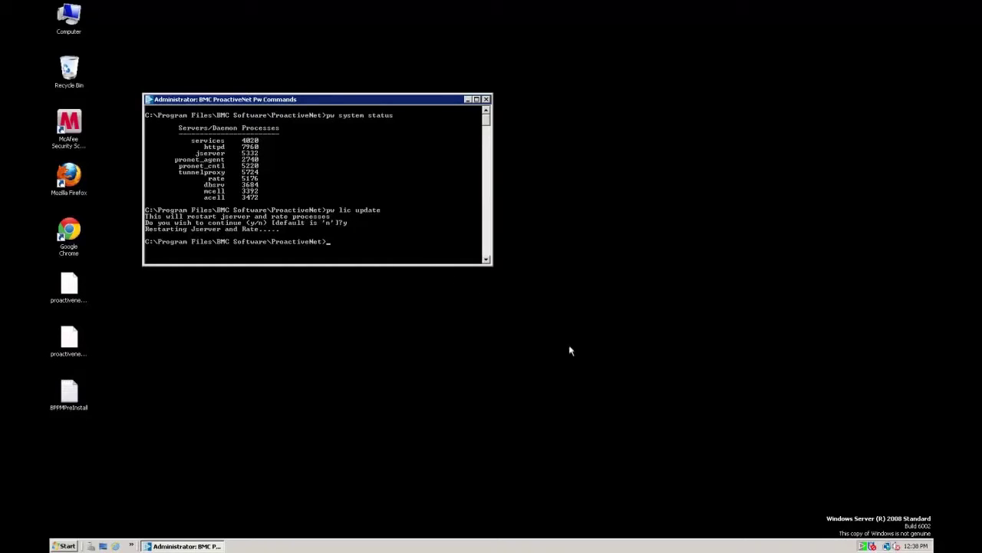
- Launch the Operations Console from the tray icon, sign in with the admin account, and open a new tab
{"action": "right_click", "coordinate": [862, 546]}
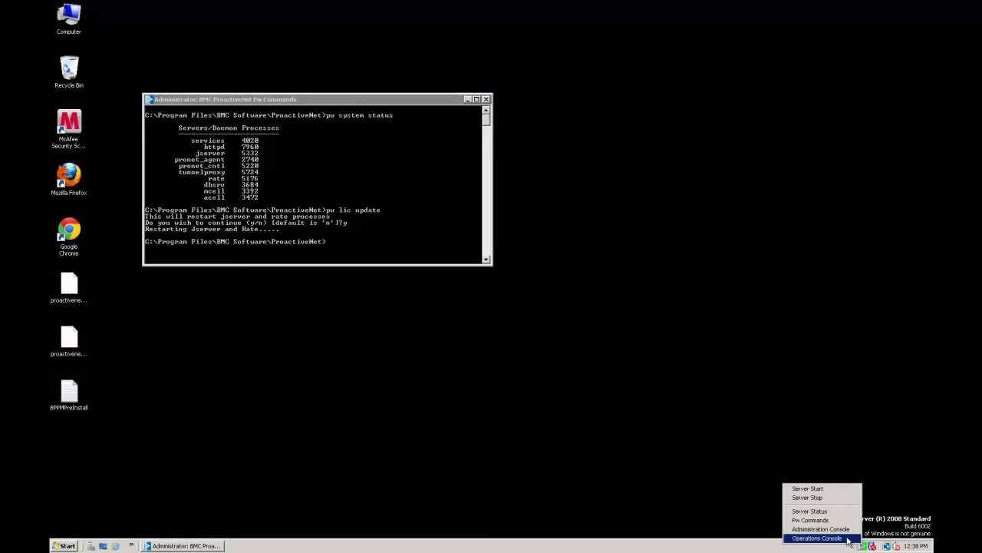
{"action": "left_click", "coordinate": [848, 538]}
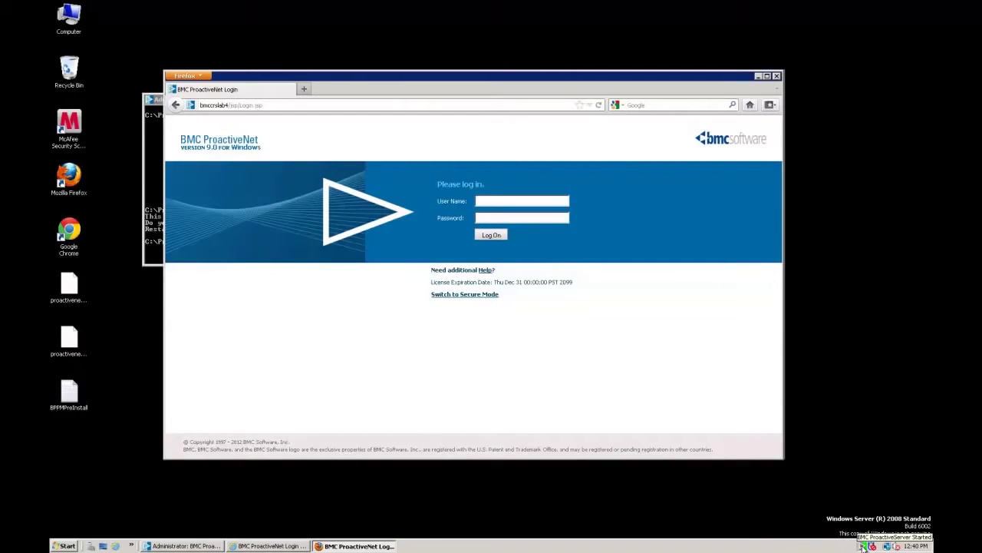
{"action": "left_click", "coordinate": [527, 201]}
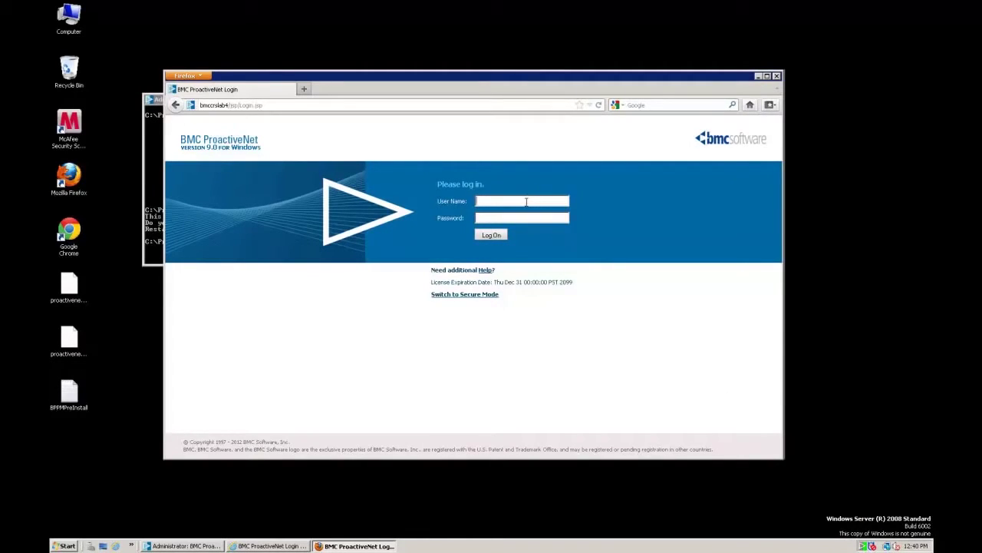
{"action": "type", "text": "admin"}
{"action": "key", "text": "Tab"}
{"action": "type", "text": "admin"}
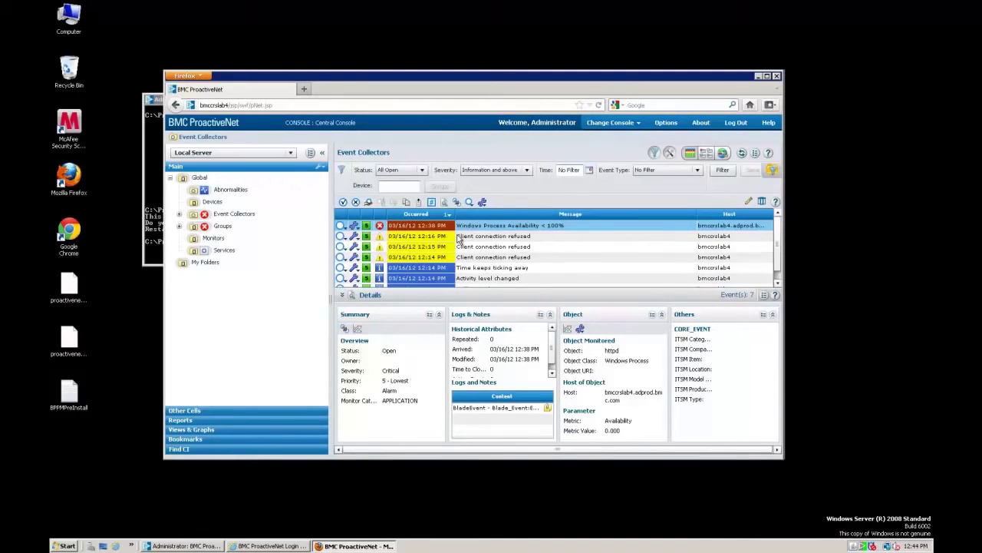
{"action": "left_click", "coordinate": [304, 90]}
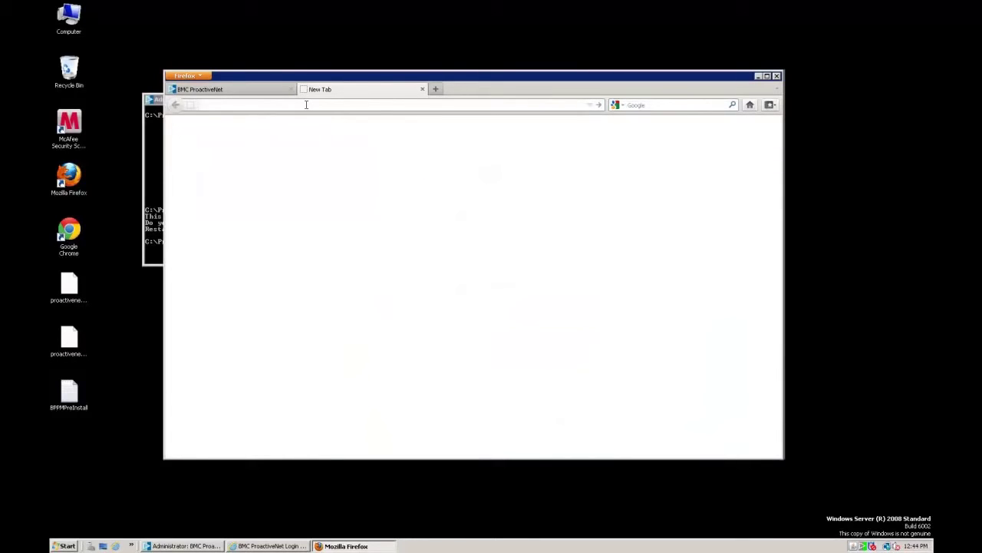
- Load bmccrslab4/admin, sign in with the admin account, and open Repository > Manage Repository
{"action": "key", "text": "ctrl+v"}
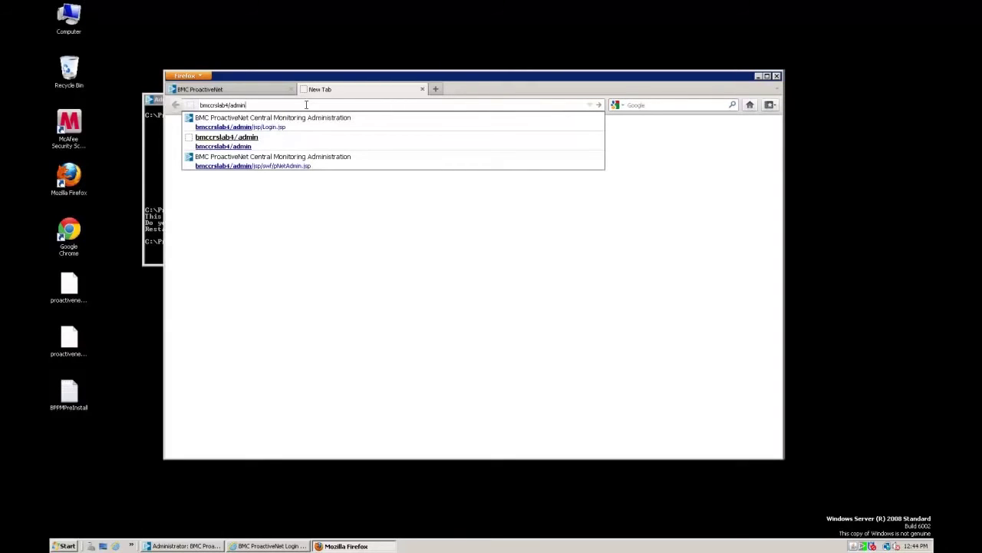
{"action": "key", "text": "Return"}
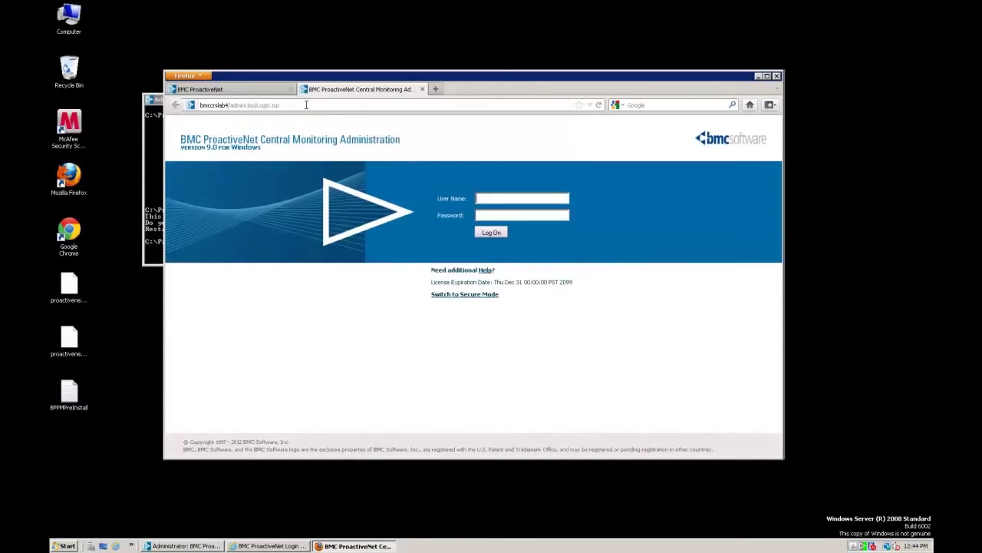
{"action": "type", "text": "admin"}
{"action": "key", "text": "Tab"}
{"action": "type", "text": "admin"}
{"action": "key", "text": "Return"}
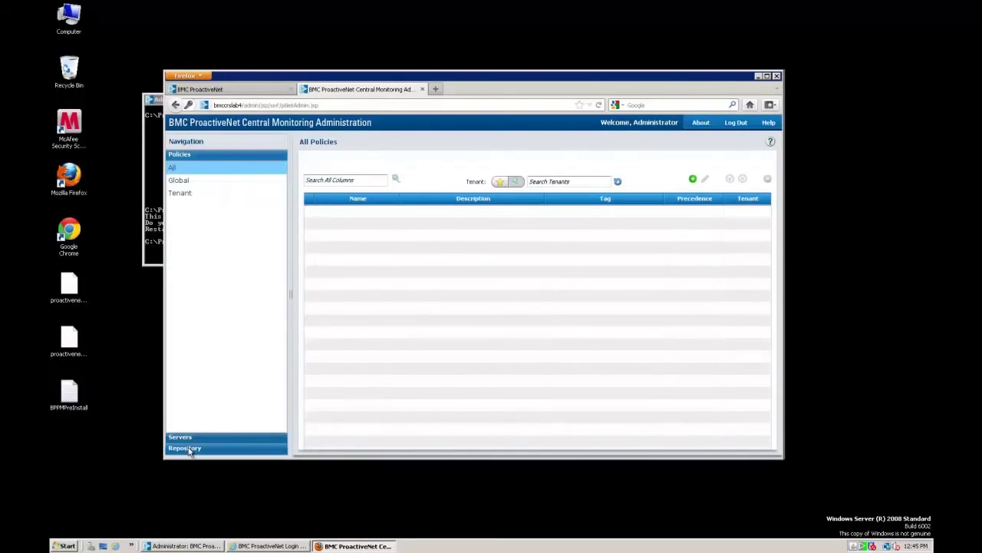
{"action": "left_click", "coordinate": [189, 452]}
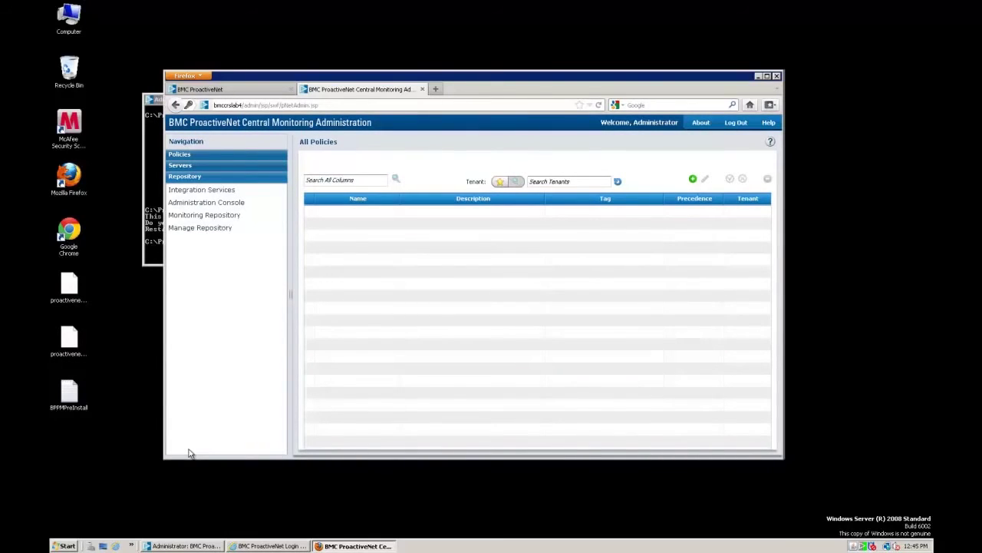
{"action": "left_click", "coordinate": [209, 229]}
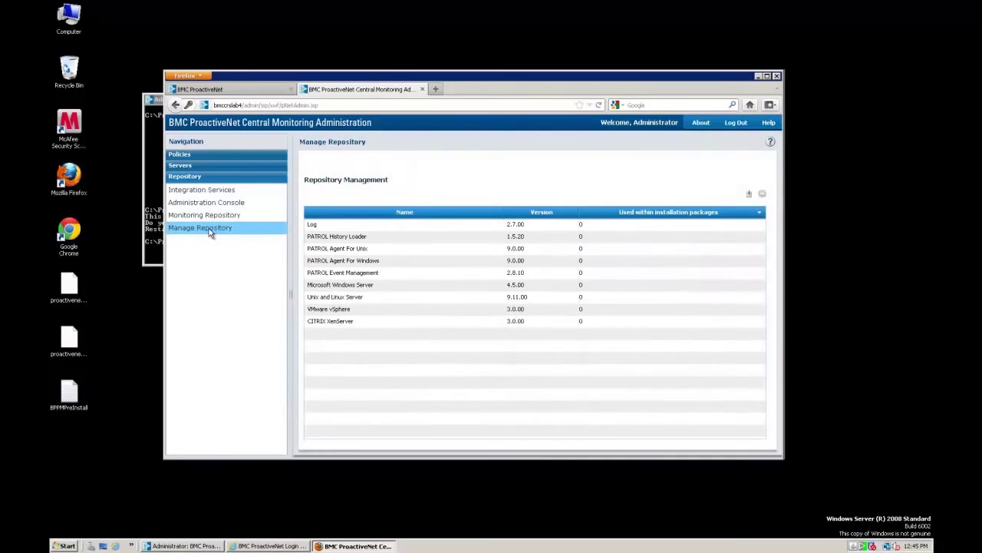
- Import and extract the full BPPM_9000_ExtendedPackageRepository zip, then reload the Manage Repository list
{"action": "left_click", "coordinate": [750, 194]}
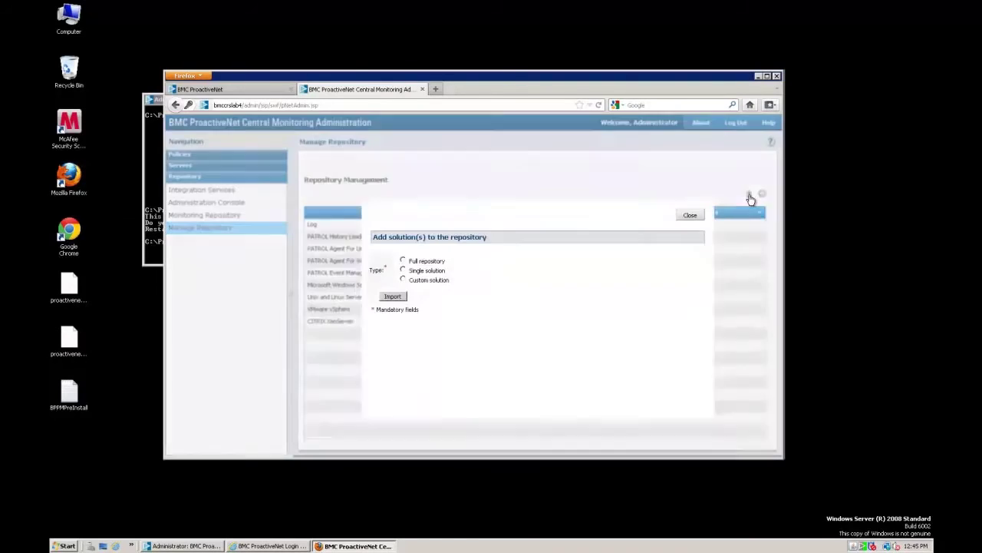
{"action": "left_click", "coordinate": [403, 260]}
{"action": "left_click", "coordinate": [393, 313]}
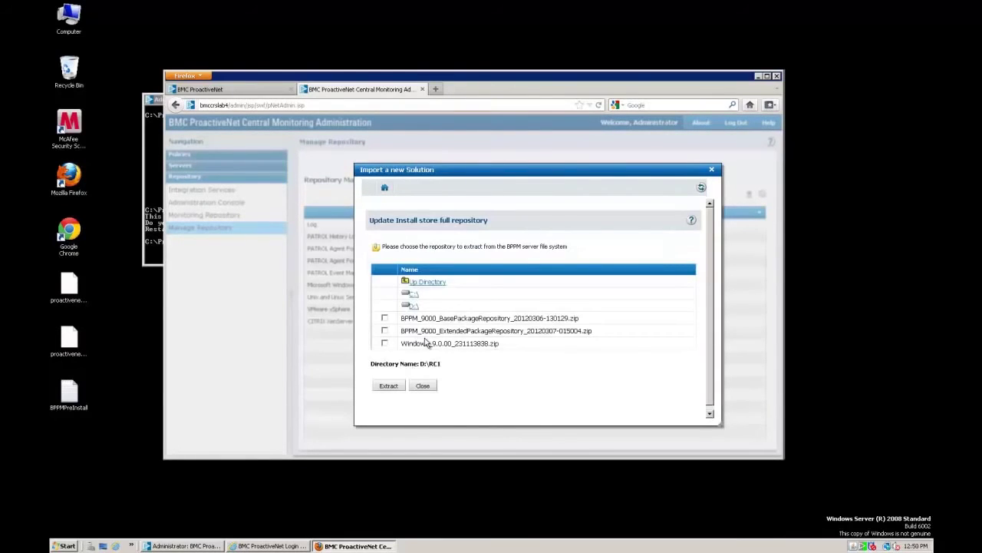
{"action": "left_click", "coordinate": [384, 331]}
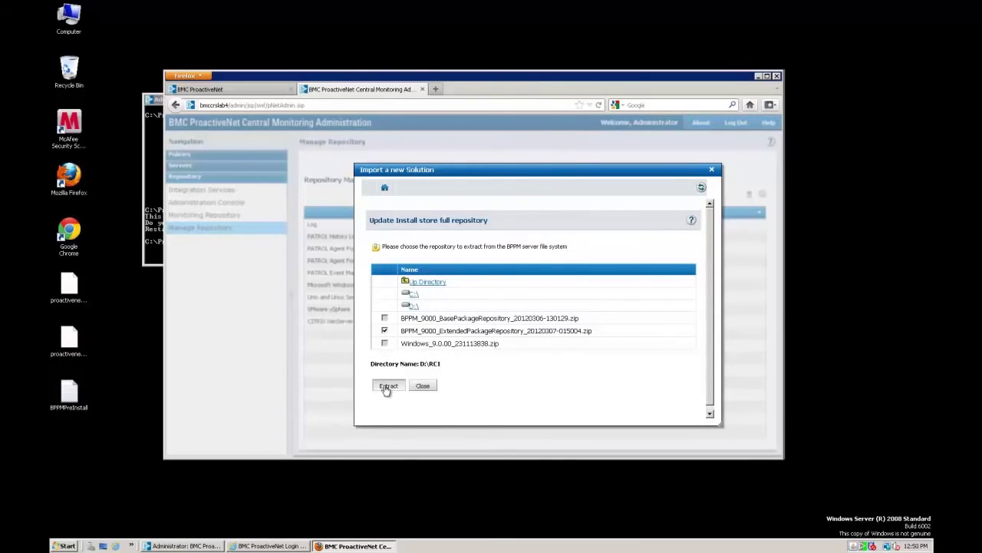
{"action": "left_click", "coordinate": [386, 389]}
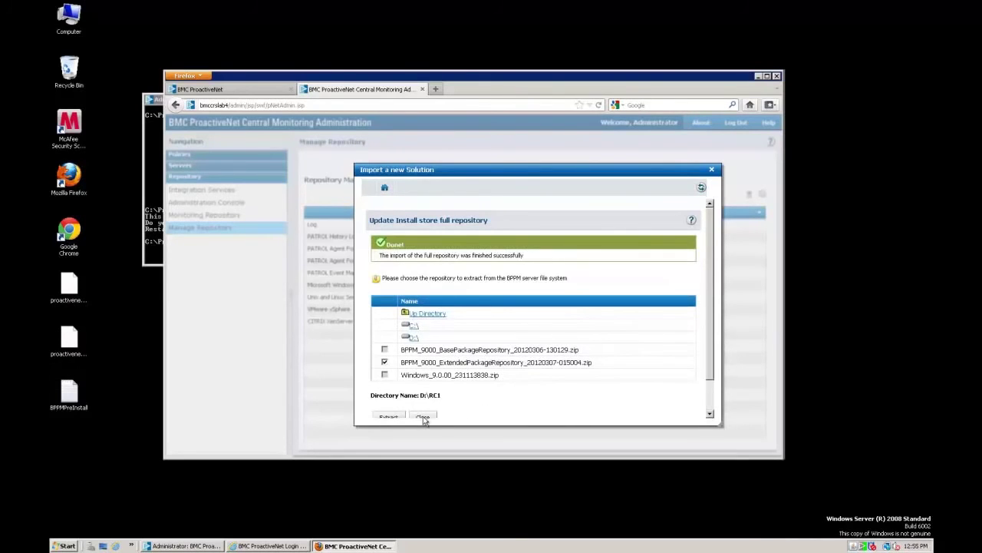
{"action": "left_click", "coordinate": [423, 418]}
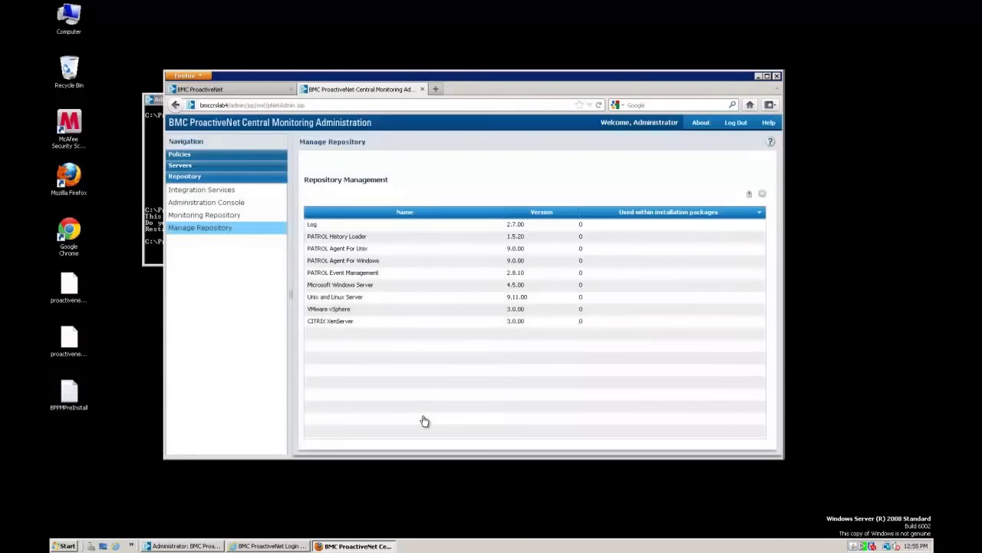
{"action": "left_click", "coordinate": [216, 220]}
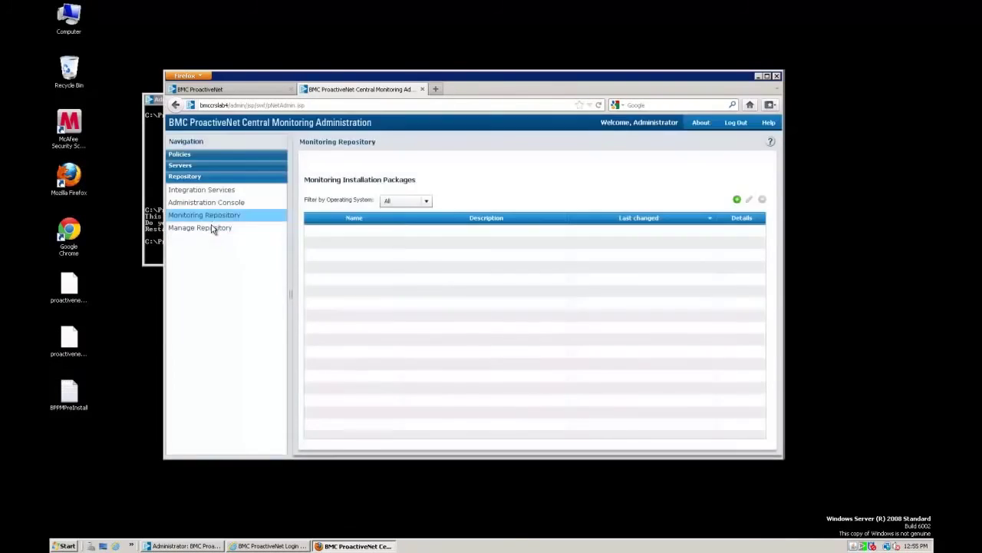
{"action": "left_click", "coordinate": [213, 230]}
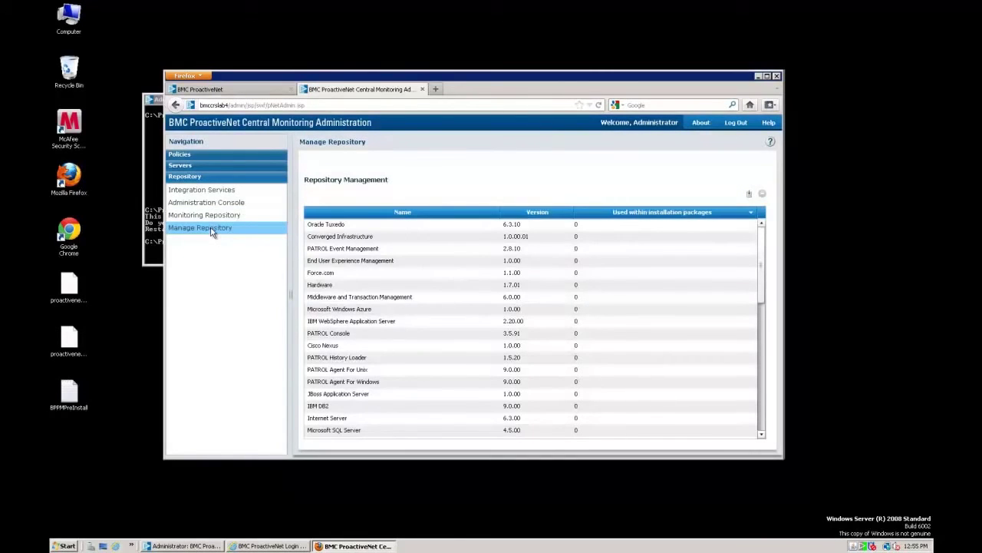